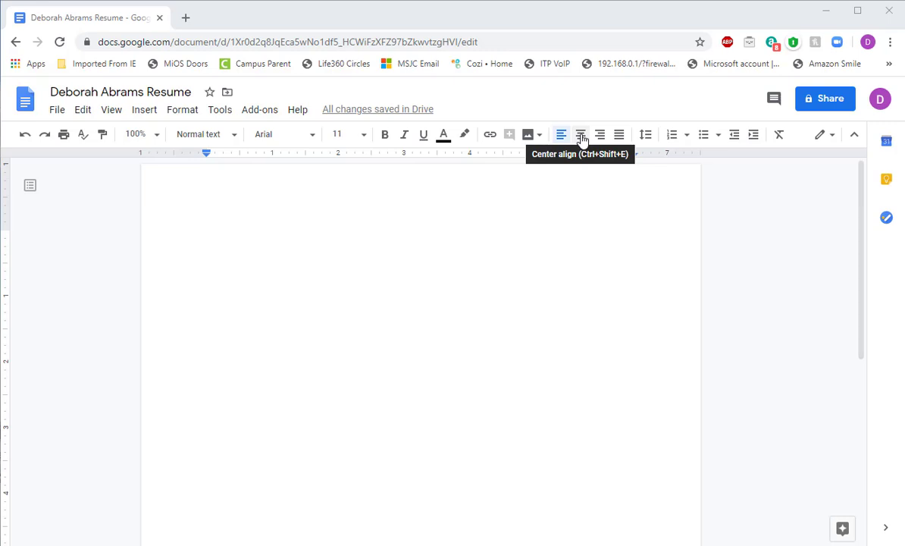
Step: Center-align the empty first line and switch on bold for the heading
left_click(582, 141)
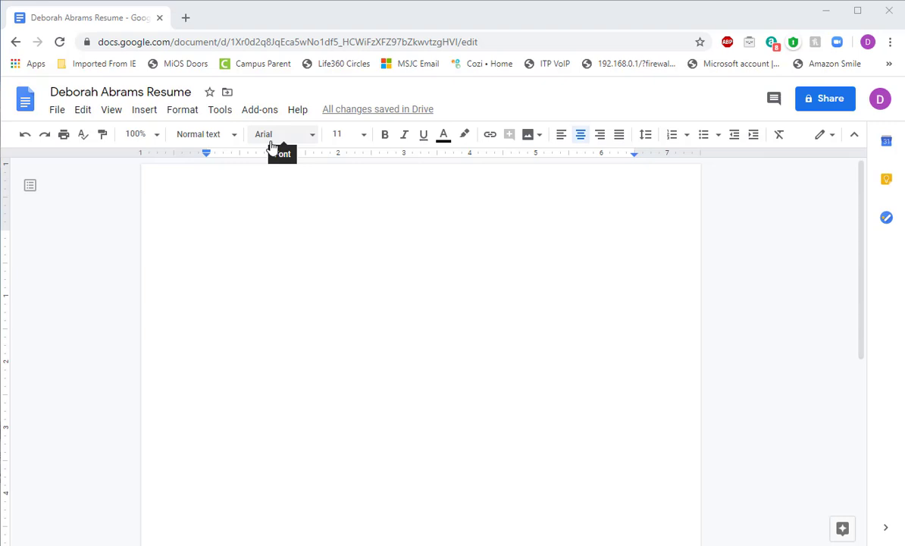
key("ctrl+b")
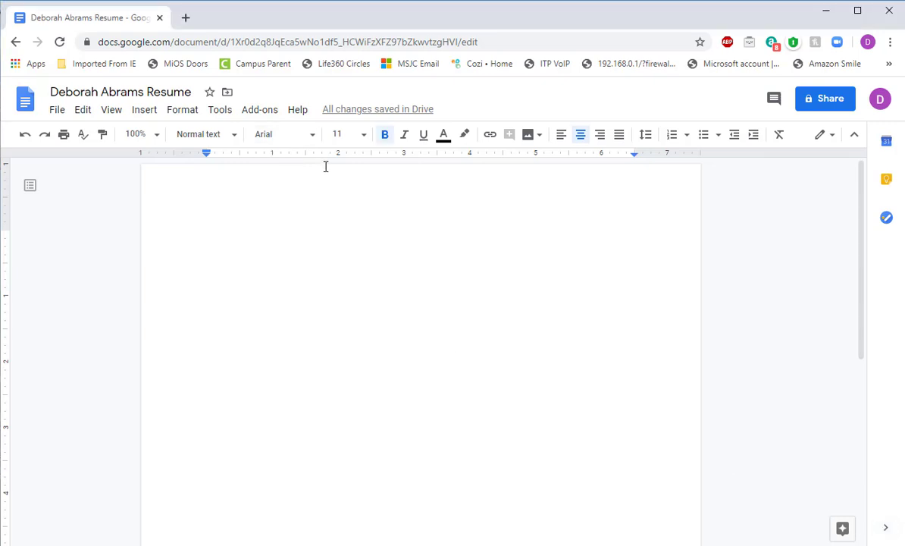
Step: Pick Cambria from the font list in place of Arial for the blank heading line
left_click(311, 137)
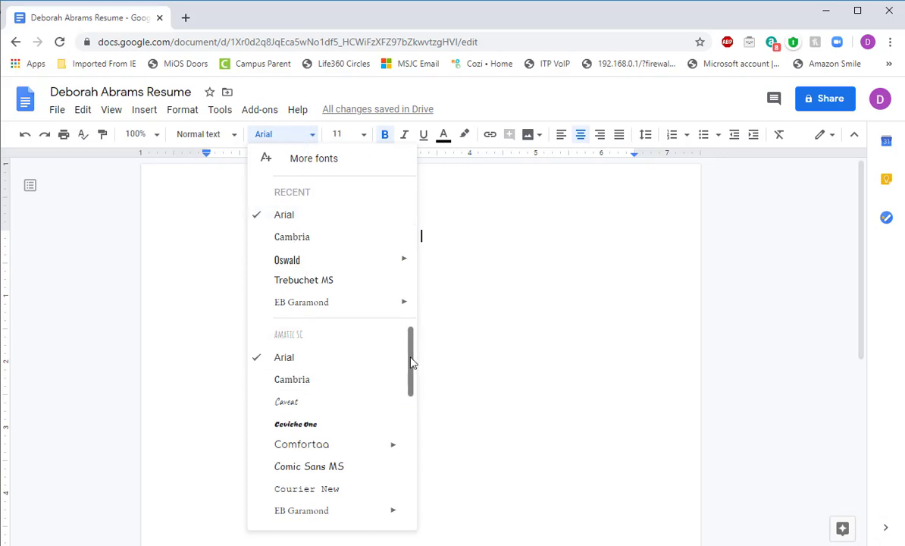
mouse_move(411, 358)
left_mouse_down()
mouse_move(410, 529)
mouse_move(416, 436)
mouse_move(406, 352)
left_mouse_up()
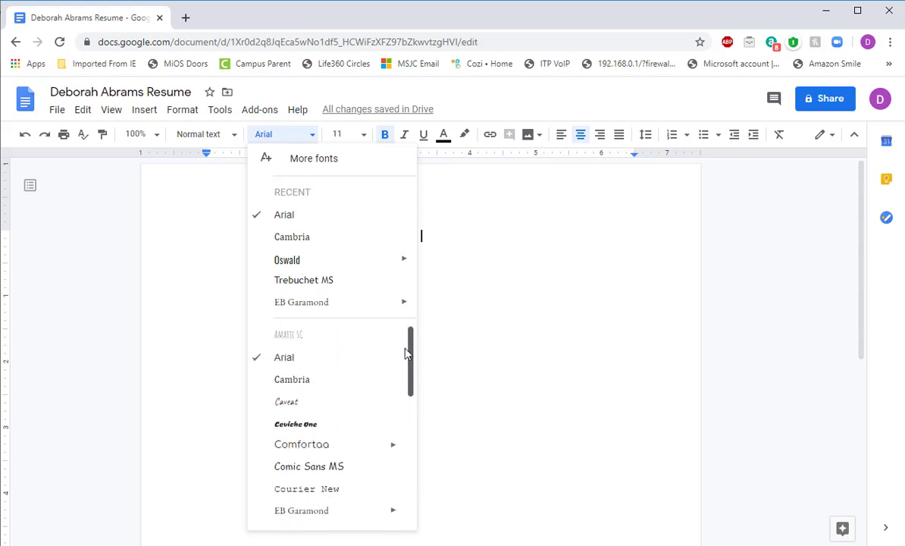
left_click(300, 381)
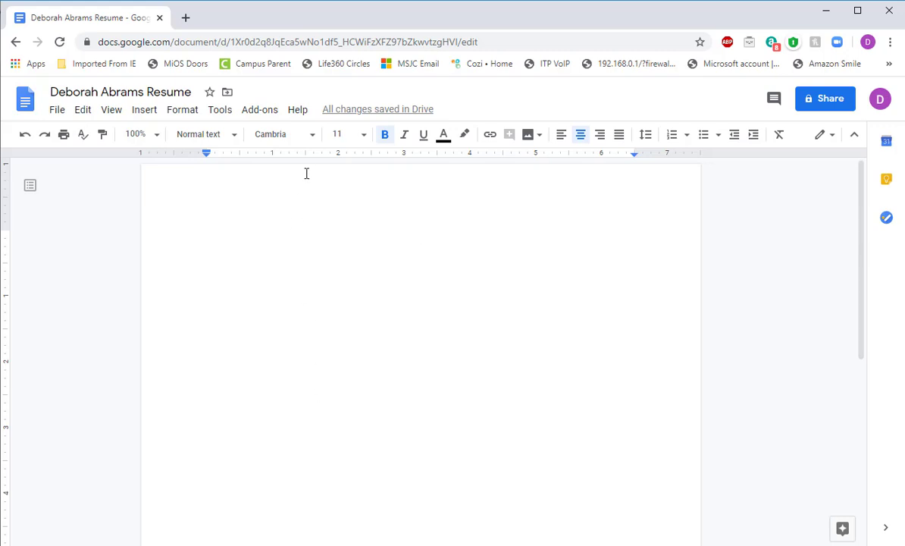
left_click(312, 141)
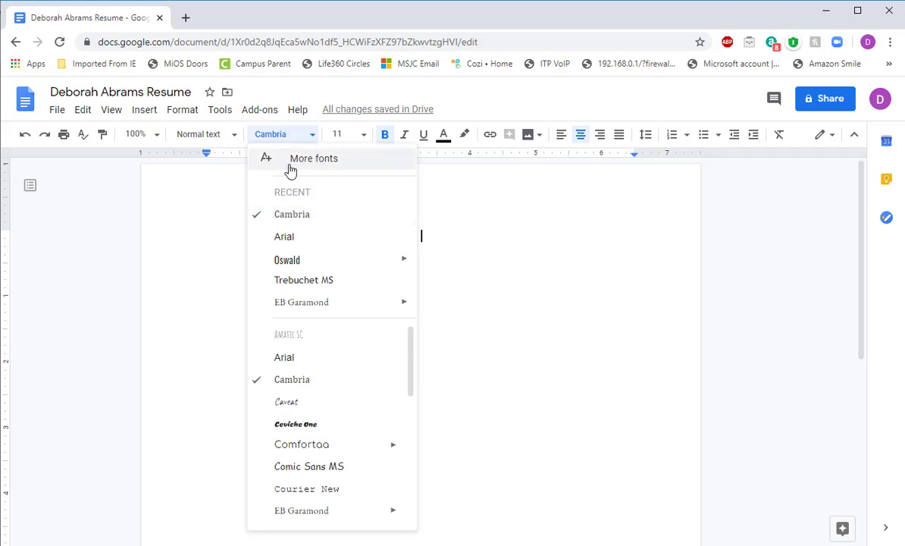
Step: Search the font library for 'lobster', add Lobster to My fonts and apply it
left_click(361, 162)
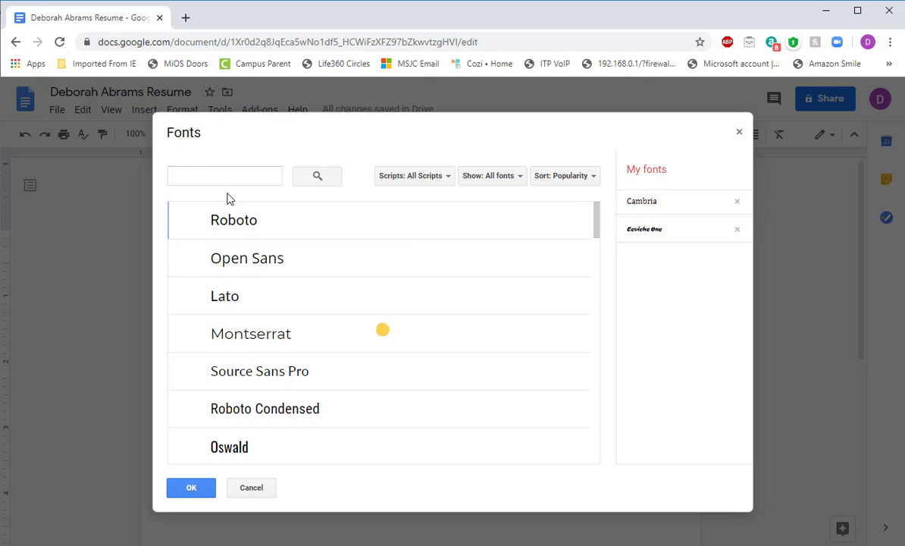
left_click(198, 176)
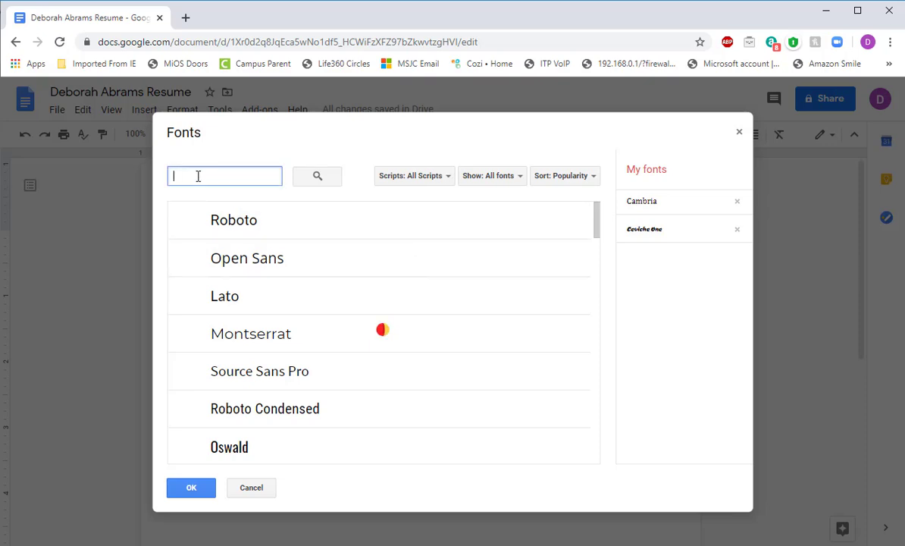
type("lobste")
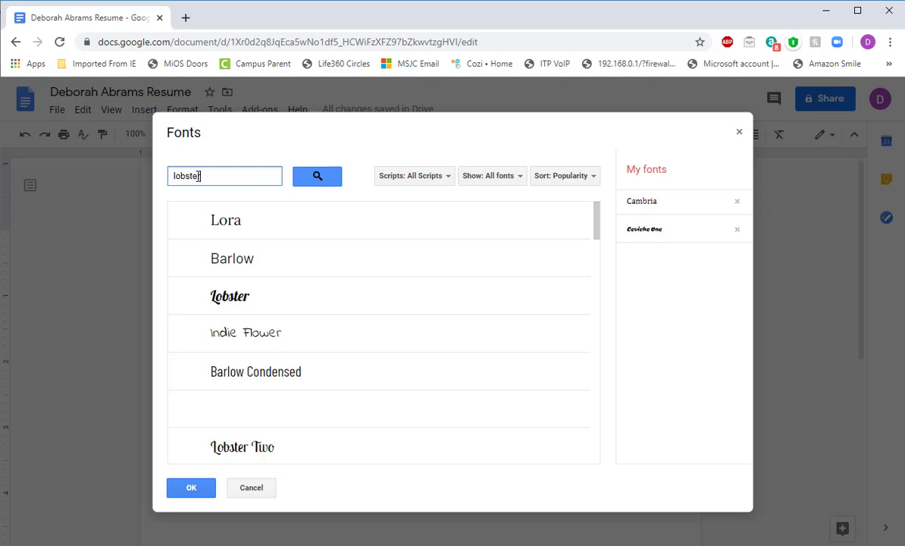
type("r")
left_click(243, 224)
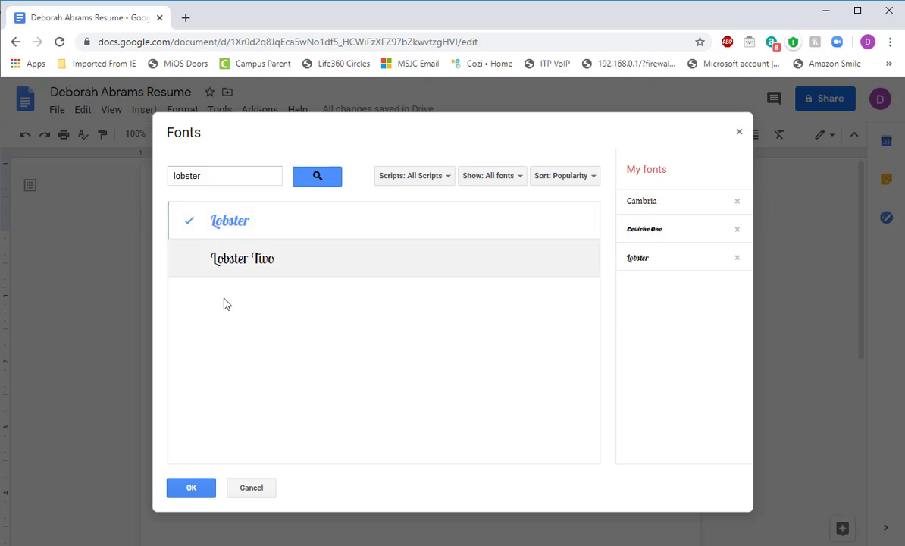
left_click(191, 488)
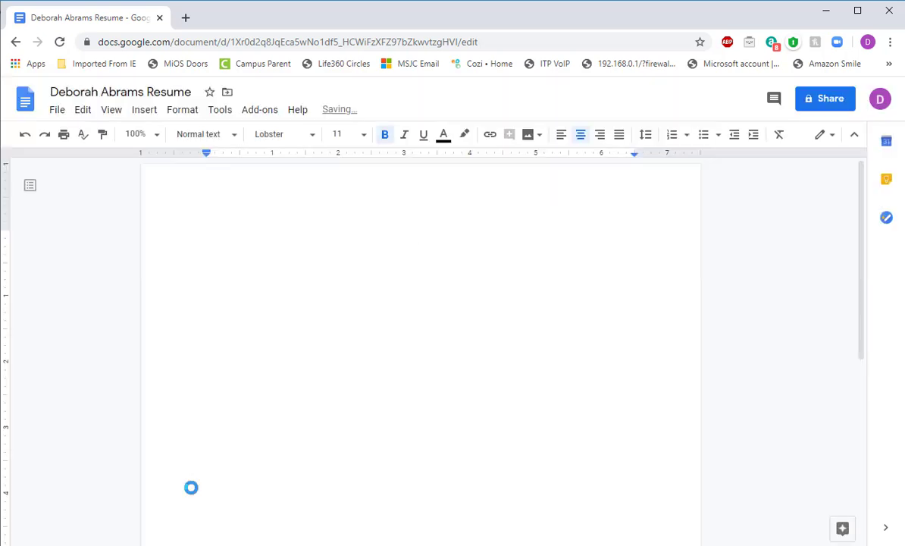
Step: Choose Cambria again in the font list, replacing Lobster on the blank heading line
left_click(312, 140)
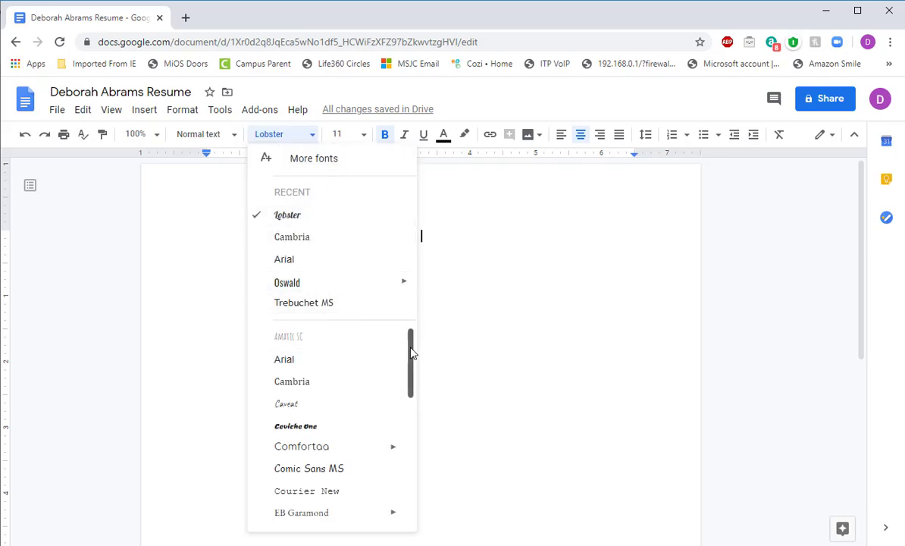
left_click_drag(412, 354, 410, 410)
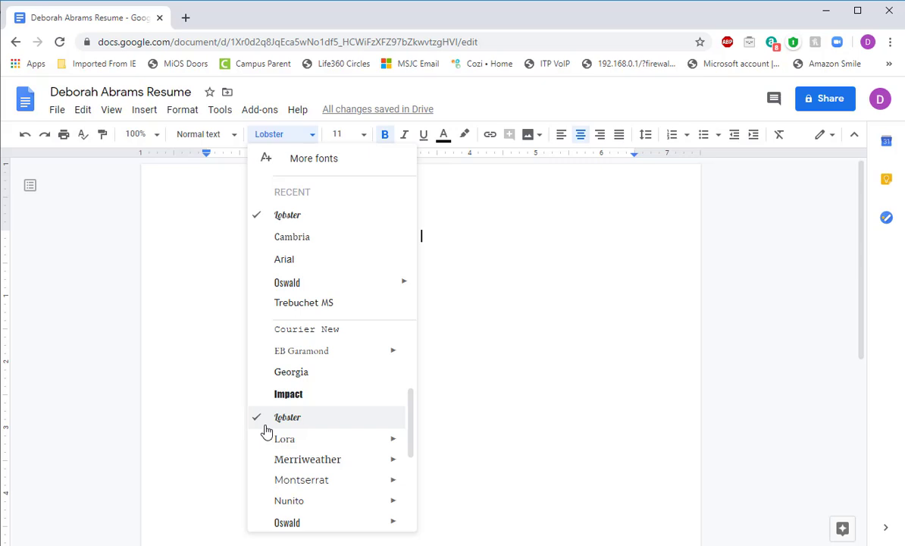
left_click(286, 236)
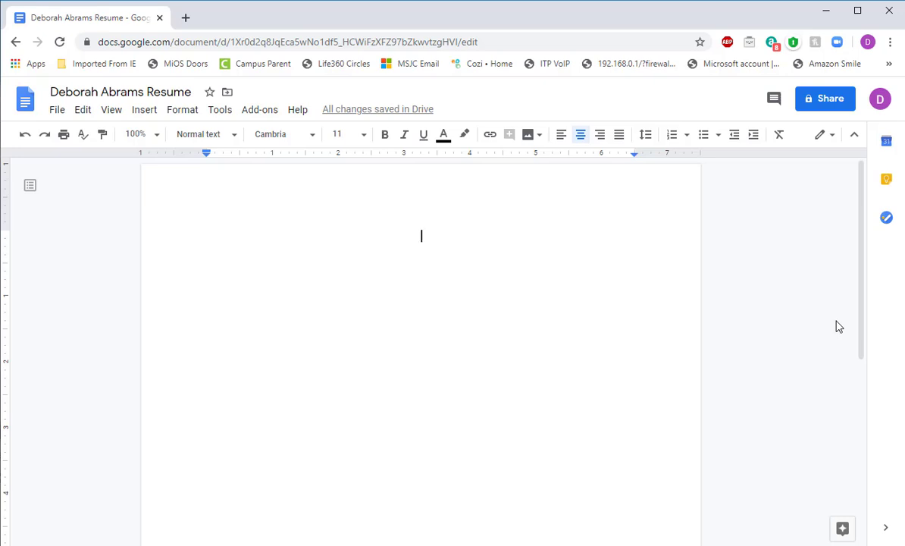
Step: Set the heading size to 14 and leave bold switched on
left_click(364, 136)
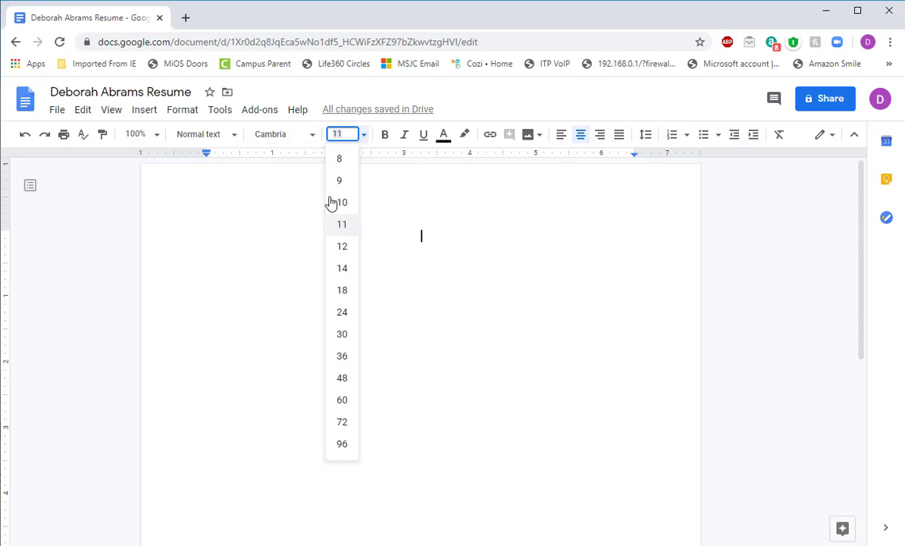
left_click(345, 272)
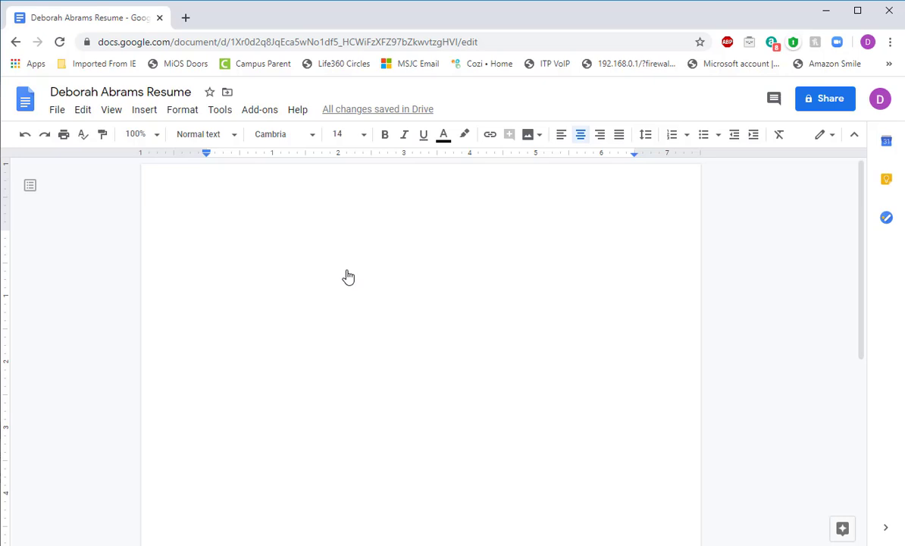
left_click(387, 137)
left_click(386, 136)
left_click(385, 136)
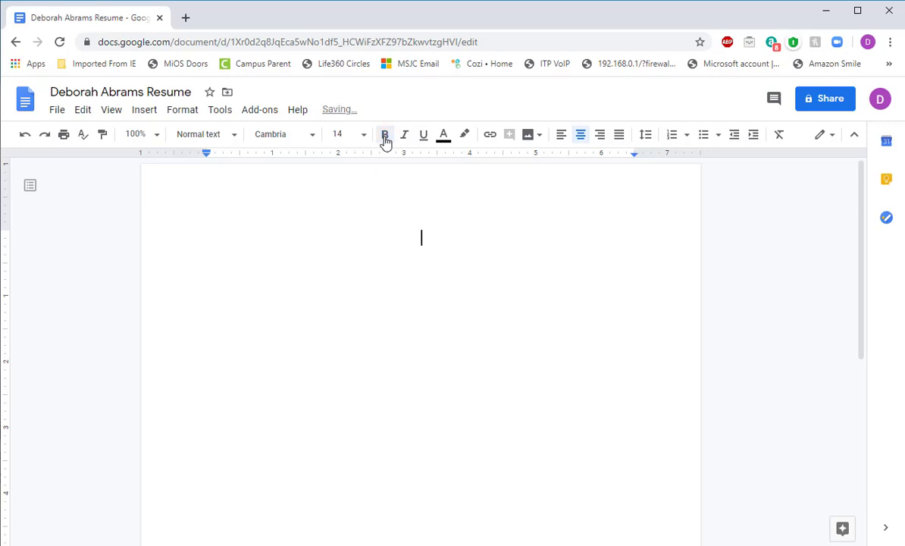
left_click(384, 135)
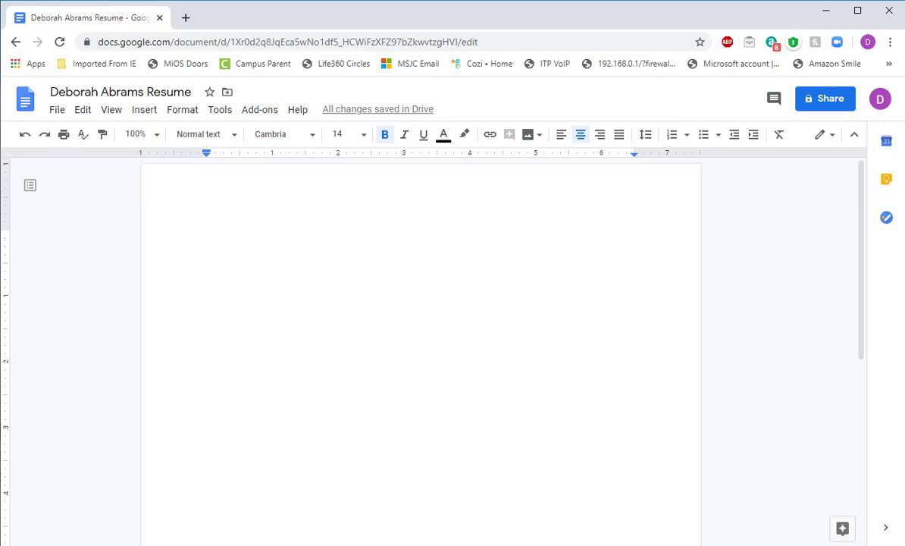
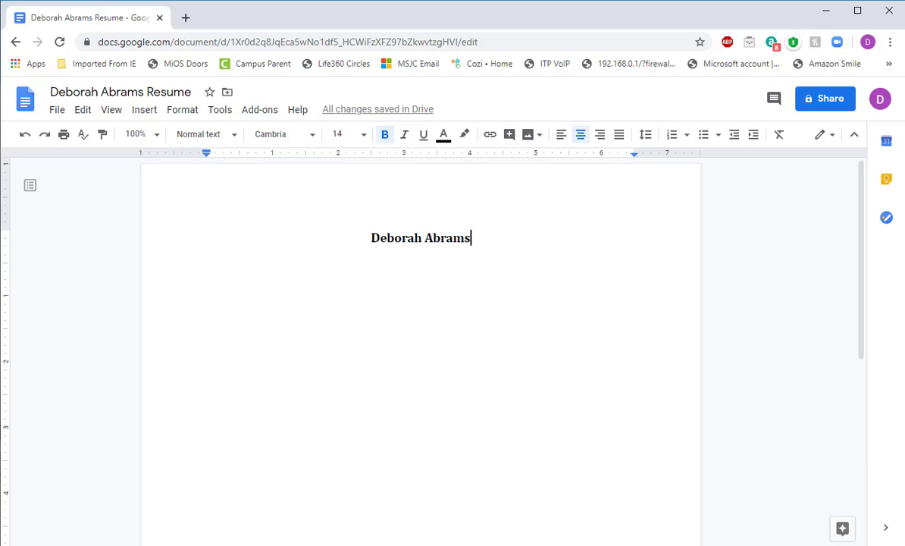
Step: Type the resume owner's full name as the heading, then start a new line
key("Return")
Step: Make the second line 12-point with bold turned off
left_click(364, 135)
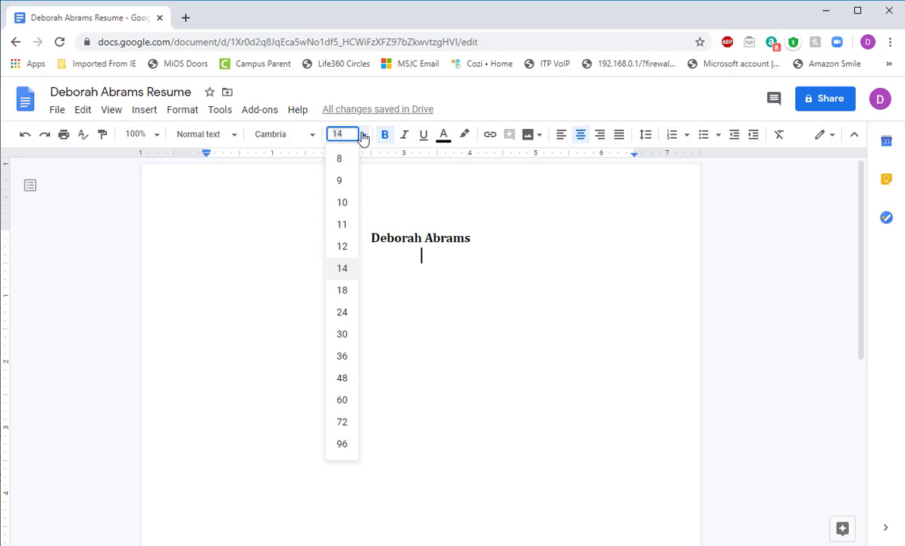
left_click(341, 248)
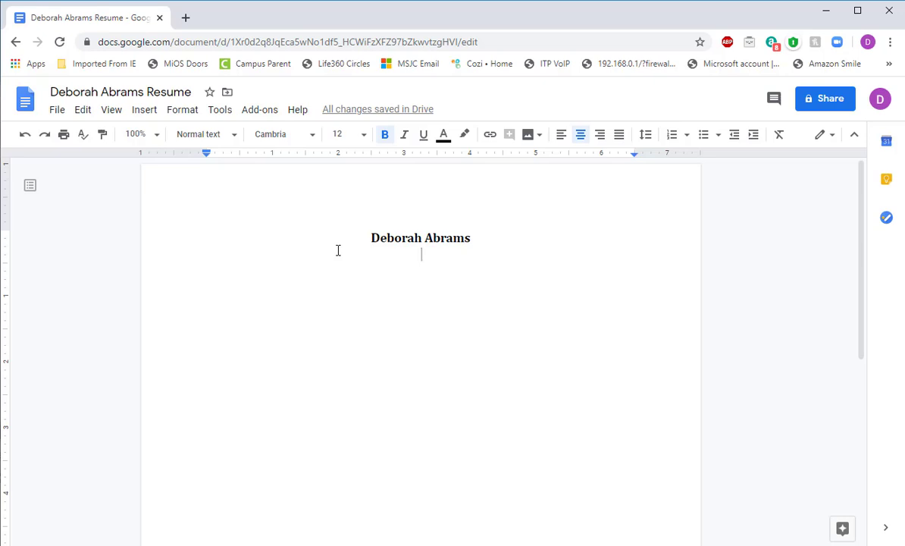
left_click(384, 140)
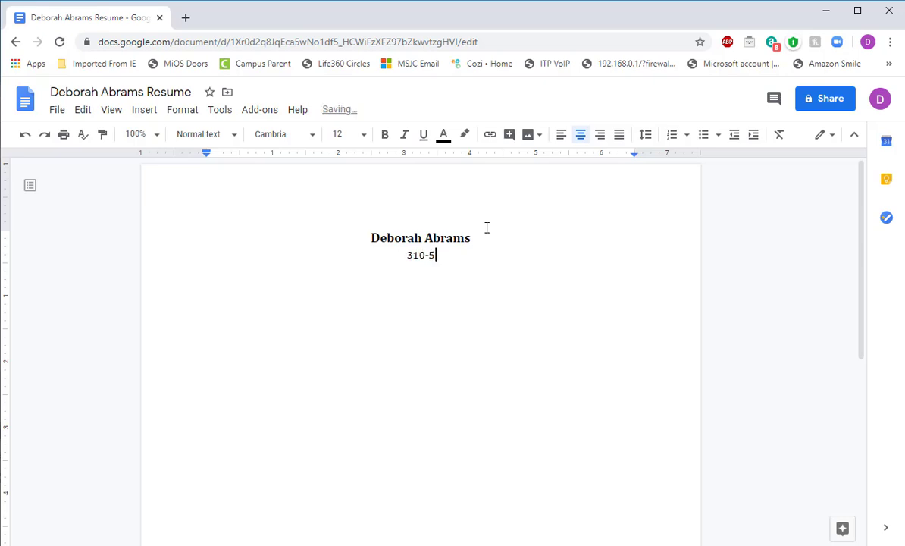
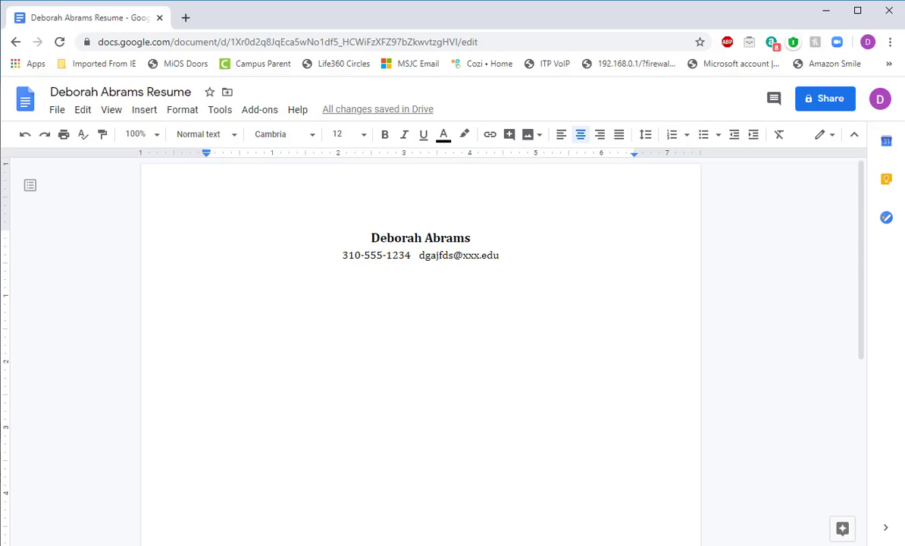
Step: End the contact line so Docs auto-links the e-mail address
key("Return")
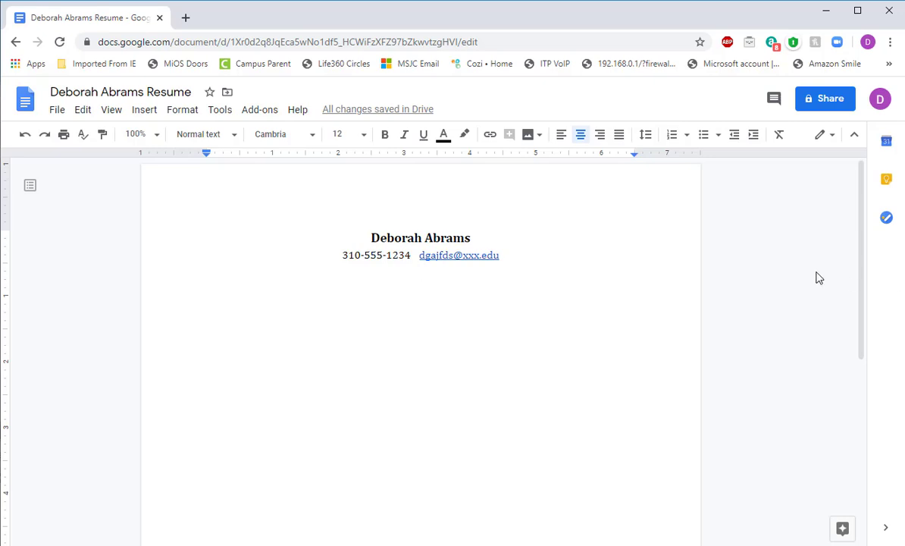
Step: Correct the e-mail domain, undo its auto-link so it stays plain text, and start a new line
left_click(24, 136)
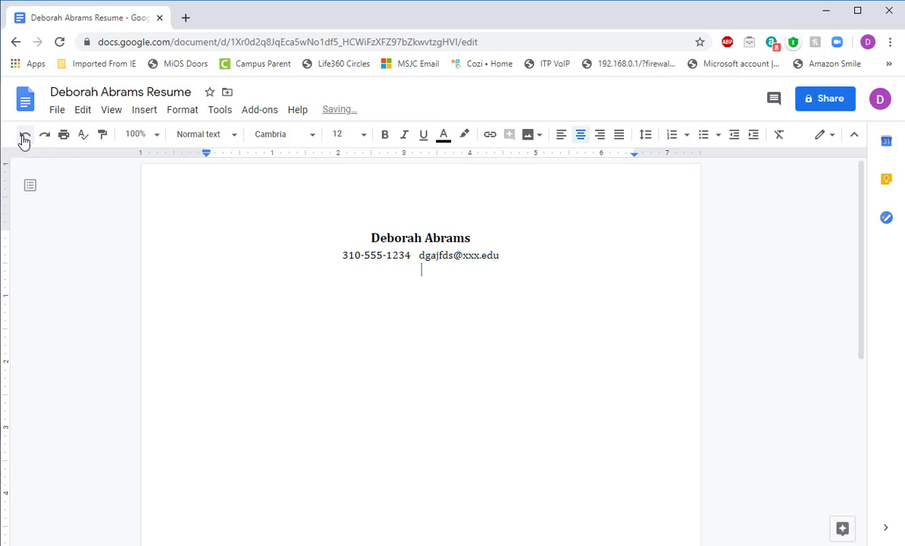
left_click(23, 139)
left_click(23, 139)
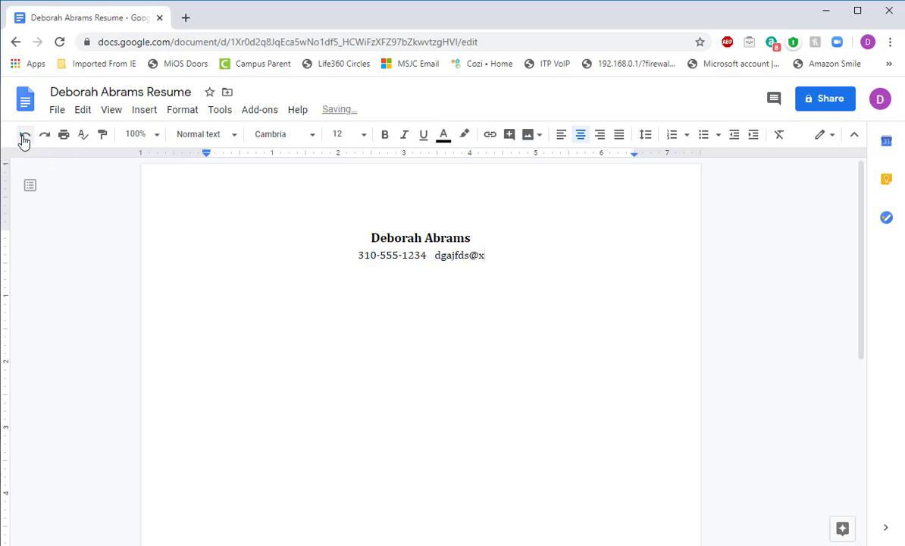
type("xxx.u")
type("du")
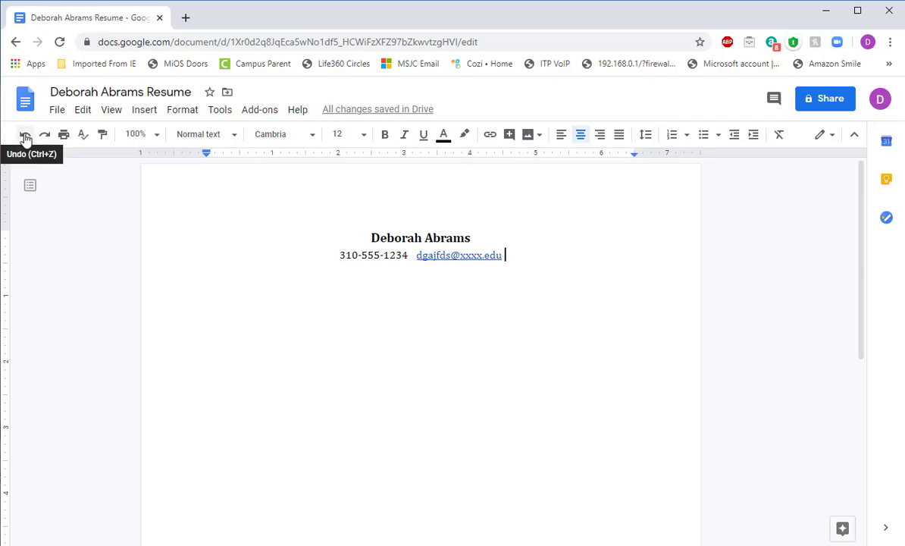
left_click(25, 138)
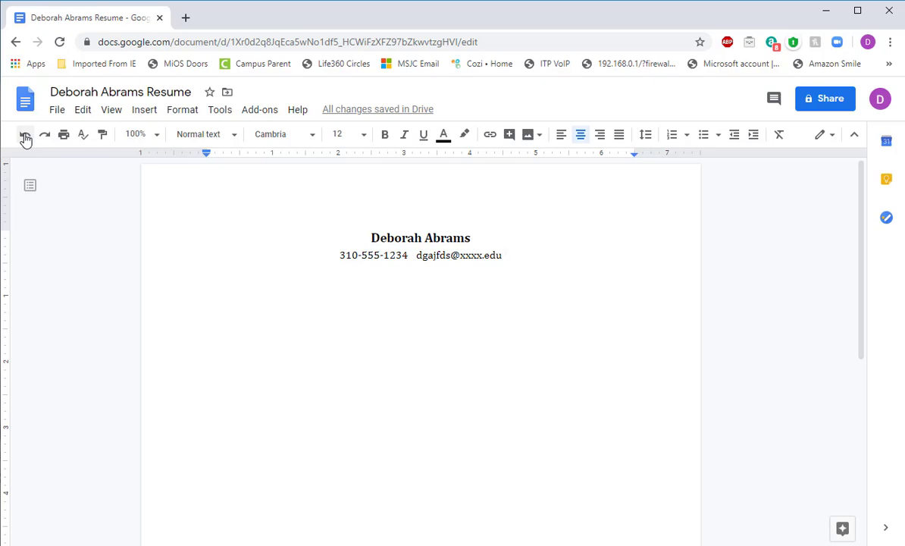
key("Return")
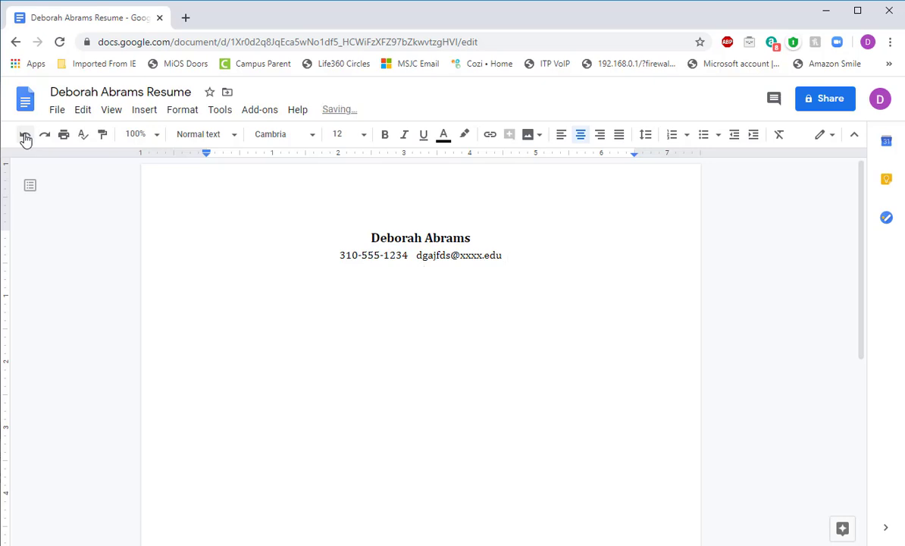